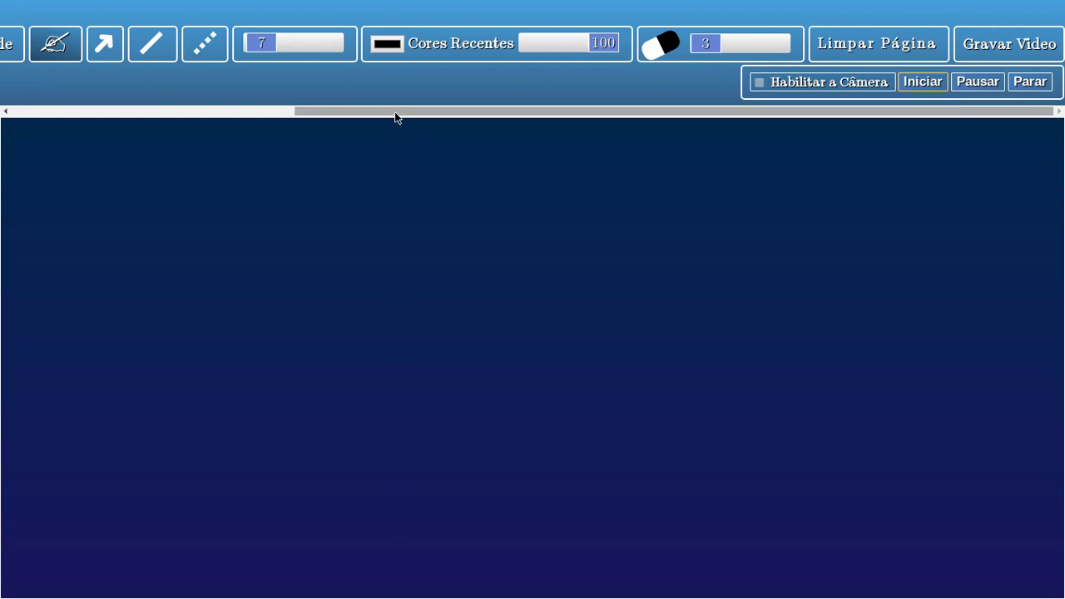
pyautogui.moveTo(394, 110); pyautogui.dragTo(392, 111)
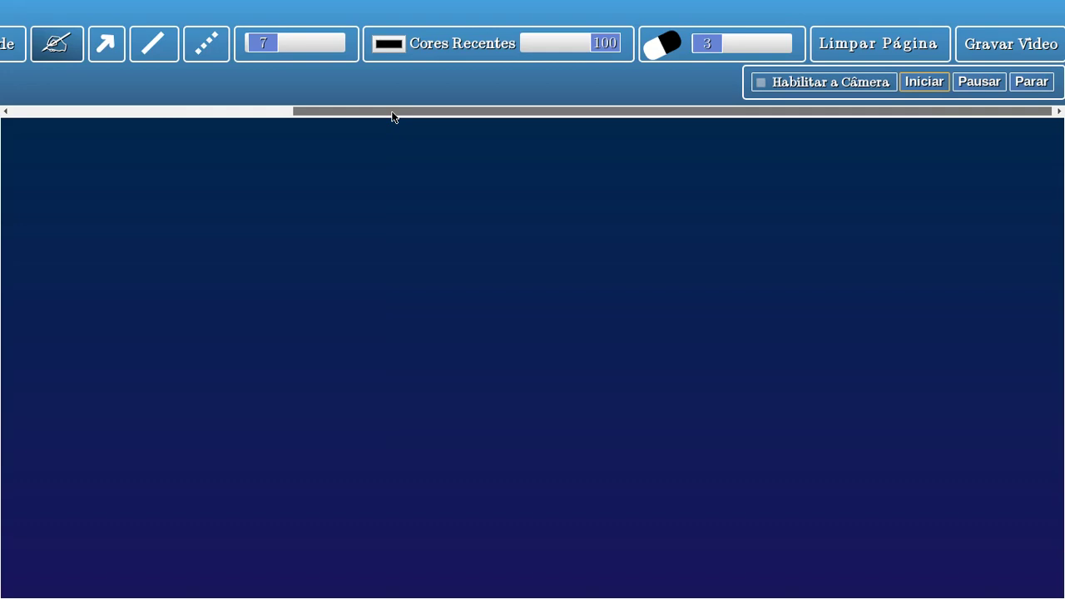
pyautogui.moveTo(392, 111); pyautogui.dragTo(395, 111)
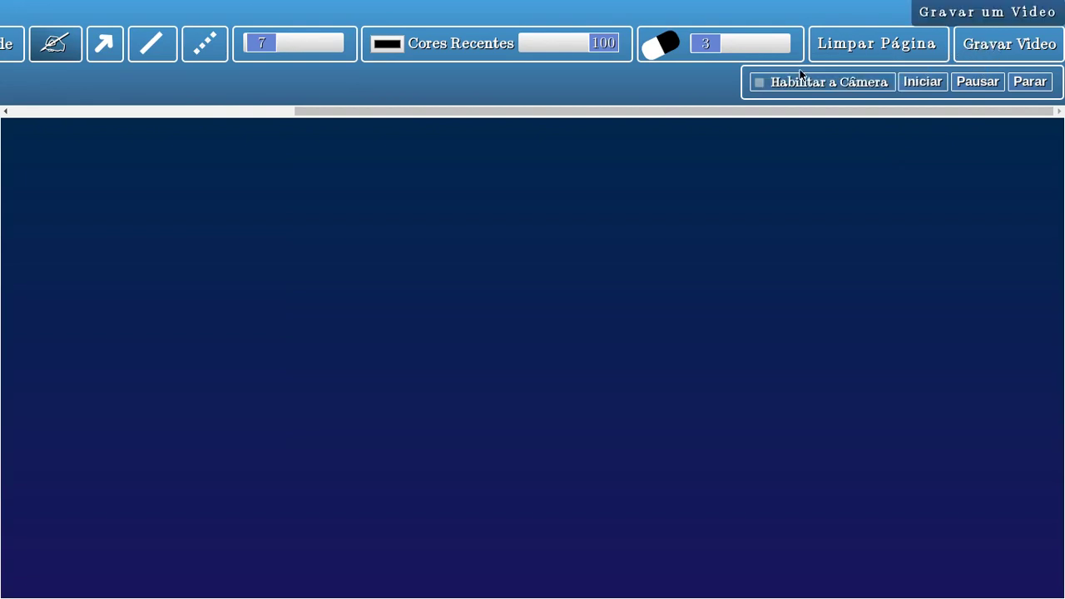
pyautogui.moveTo(713, 114); pyautogui.dragTo(409, 138)
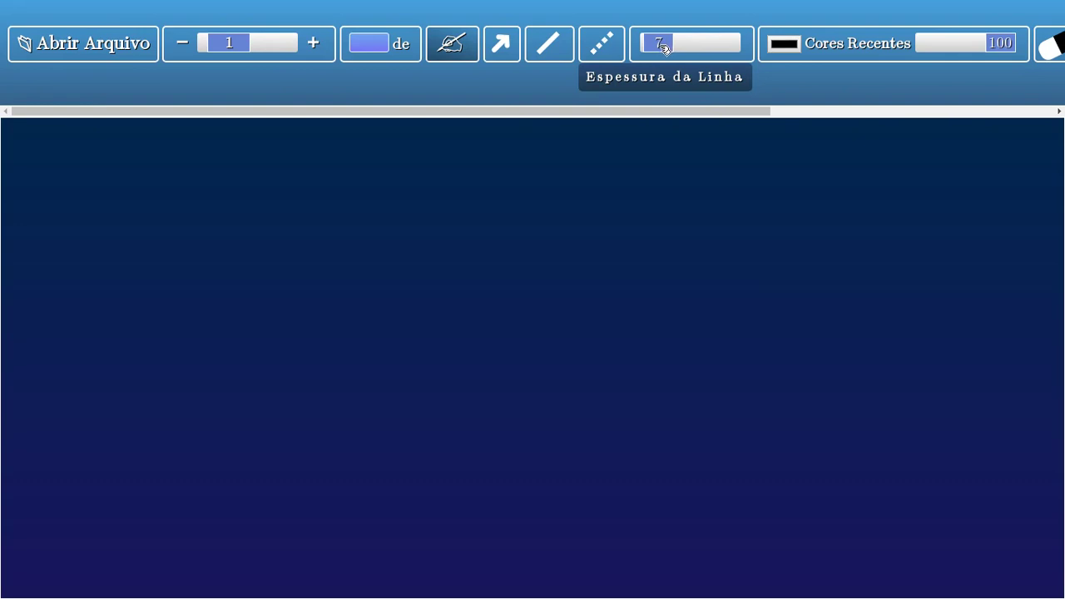
# Show the recent line colours, and open the line colour picker to view its options before closing it
pyautogui.moveTo(661, 110); pyautogui.dragTo(815, 97)
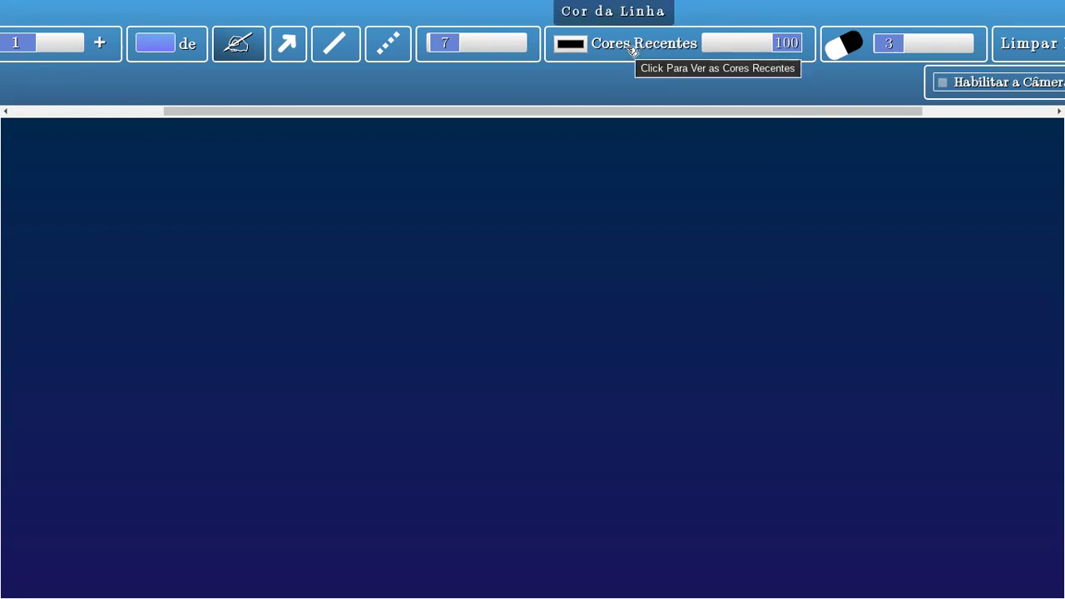
pyautogui.click(632, 48)
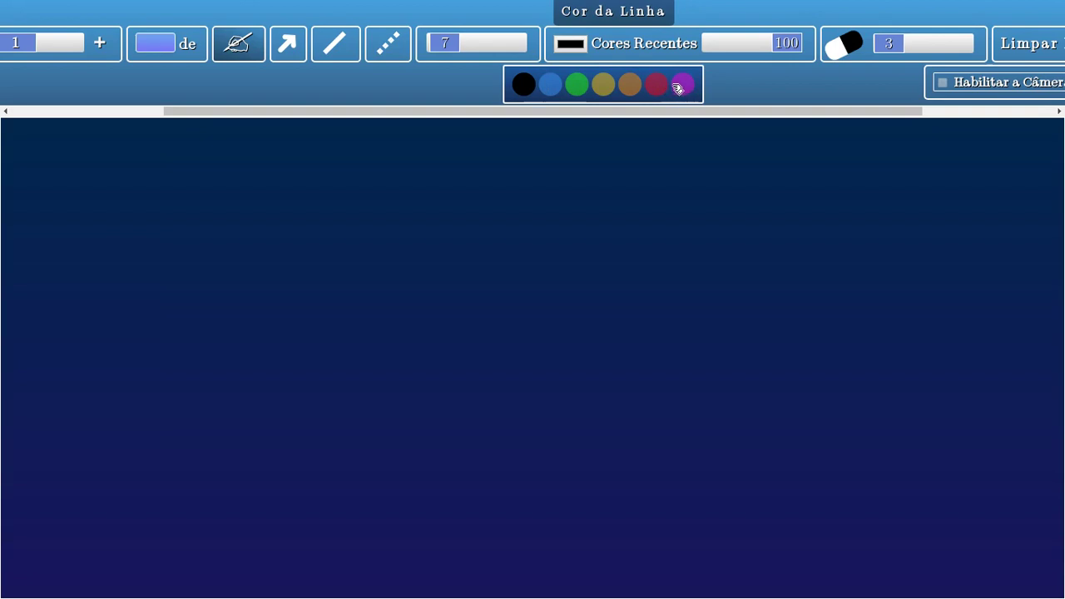
pyautogui.click(571, 44)
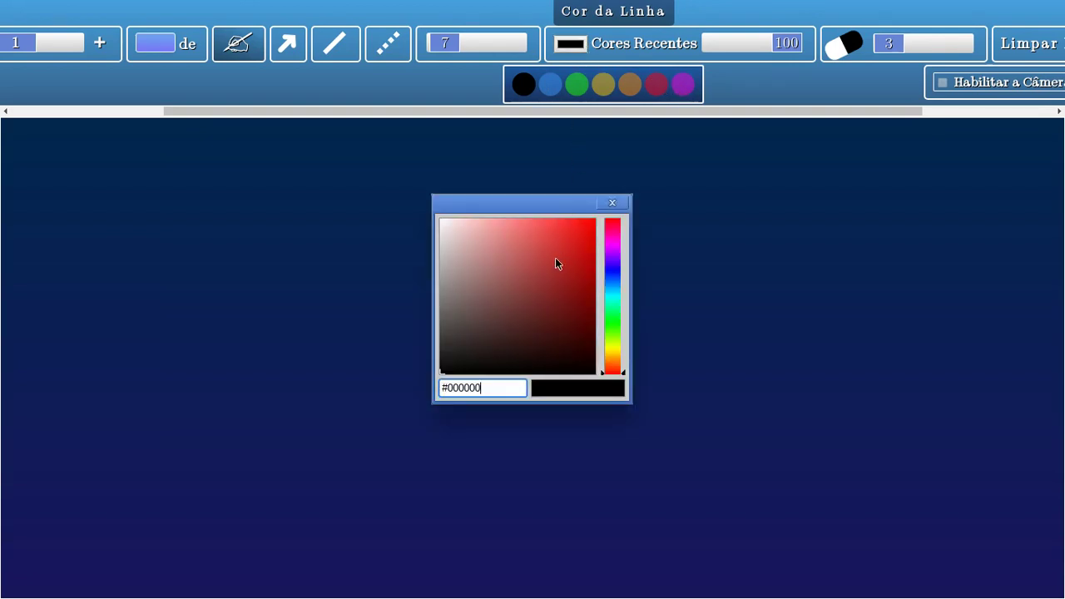
pyautogui.click(612, 203)
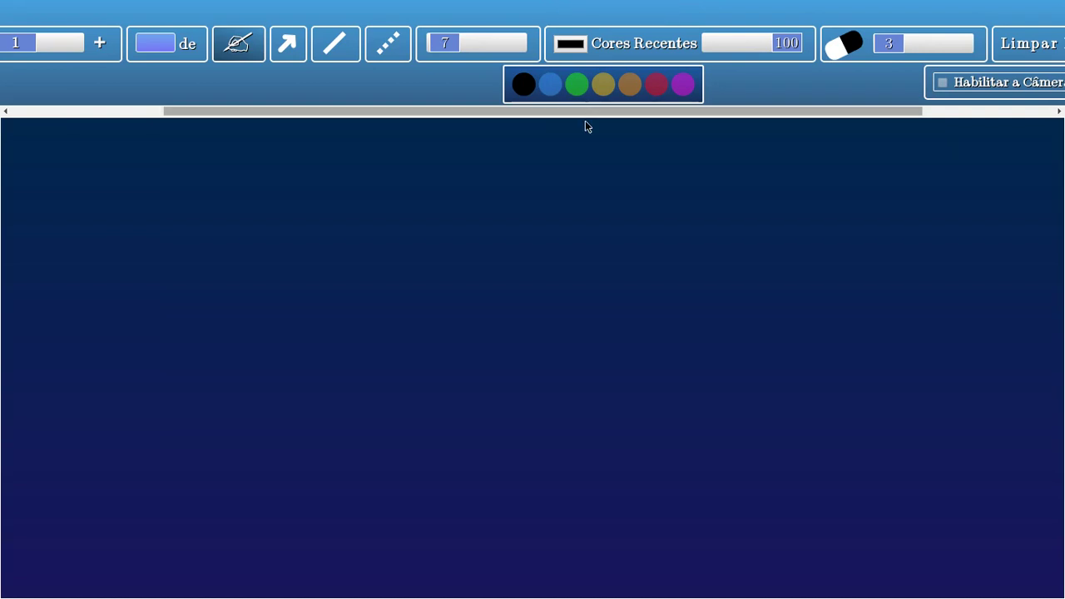
pyautogui.moveTo(610, 110); pyautogui.dragTo(715, 110)
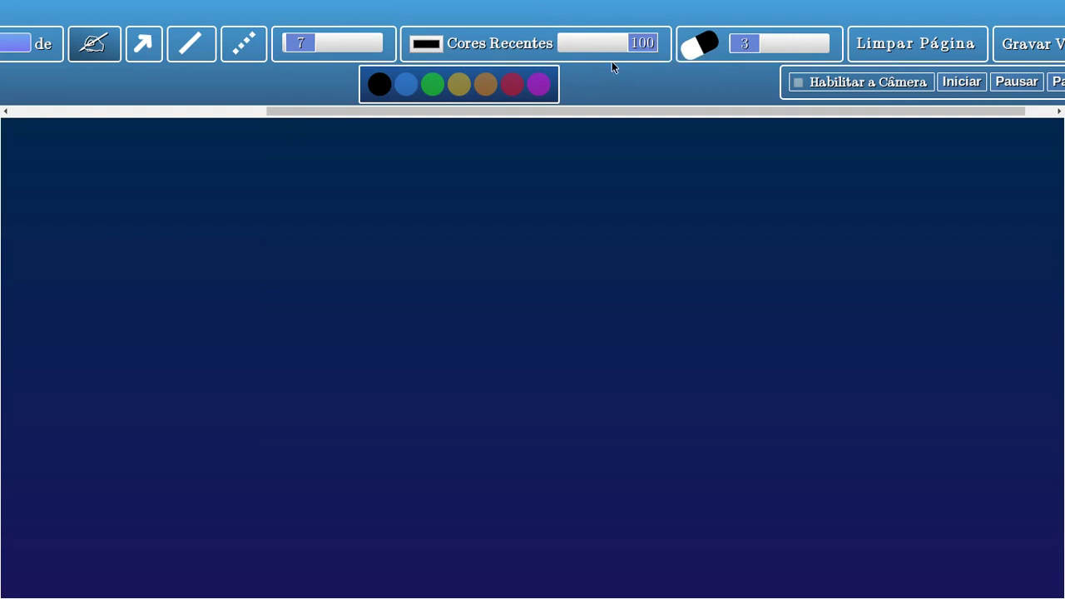
pyautogui.moveTo(605, 113); pyautogui.dragTo(659, 107)
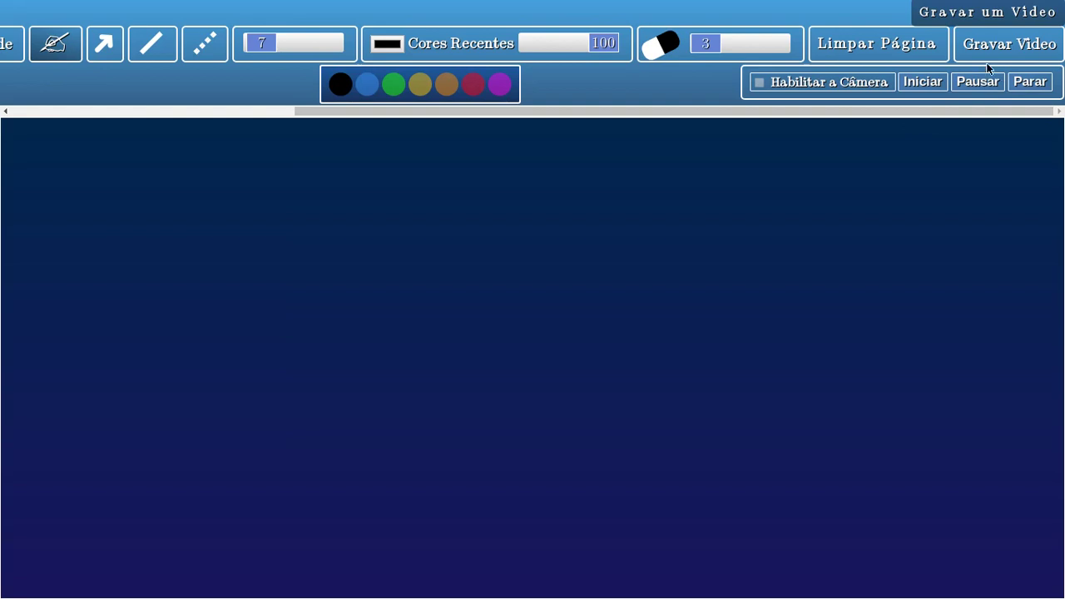
# Open the São Paulo Secretaria de Educação "Aprender Sempre" document on the whiteboard
pyautogui.moveTo(712, 119); pyautogui.dragTo(348, 125)
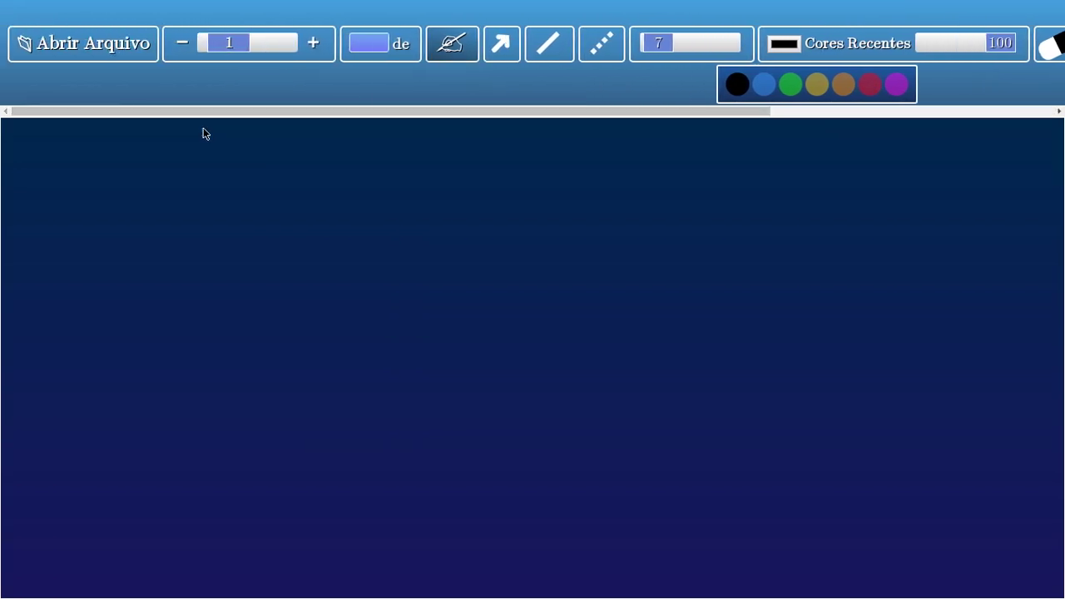
pyautogui.click(109, 53)
pyautogui.doubleClick(511, 214)
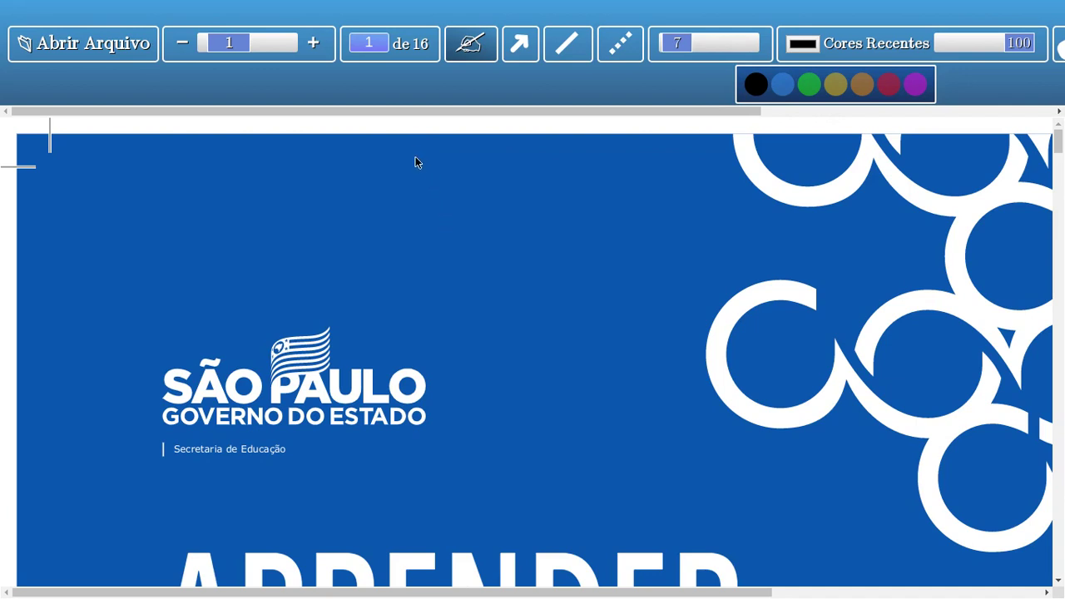
# Set the viewport zoom to 0.739 so the document page fits the width of the viewing area
pyautogui.doubleClick(382, 44)
pyautogui.scroll(-3, 232, 46)
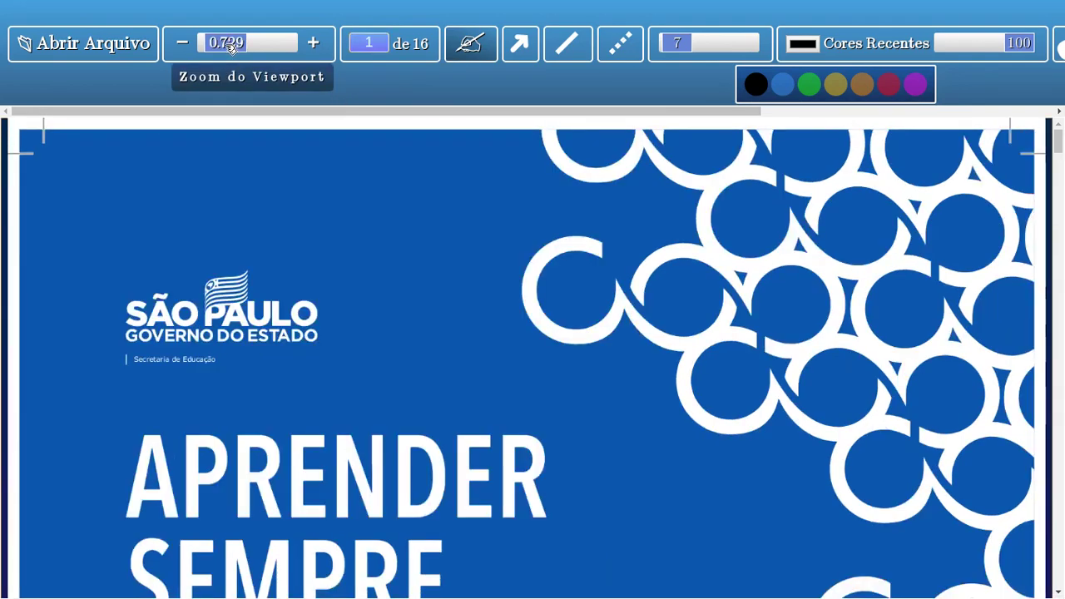
pyautogui.scroll(-3, 231, 45)
pyautogui.scroll(5, 231, 46)
pyautogui.scroll(-2, 231, 46)
pyautogui.scroll(3, 232, 46)
pyautogui.scroll(-5, 231, 45)
pyautogui.scroll(1, 231, 46)
pyautogui.click(183, 44)
pyautogui.click(183, 43)
pyautogui.click(182, 43)
pyautogui.click(313, 46)
pyautogui.click(313, 46)
pyautogui.click(316, 45)
pyautogui.click(318, 46)
pyautogui.click(320, 47)
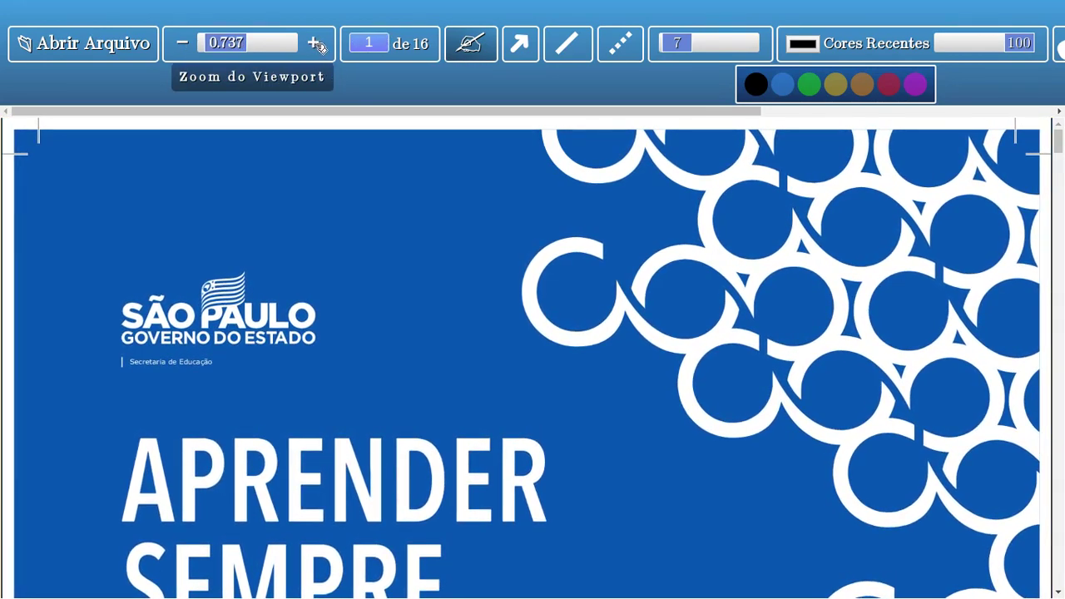
pyautogui.click(317, 45)
pyautogui.click(316, 46)
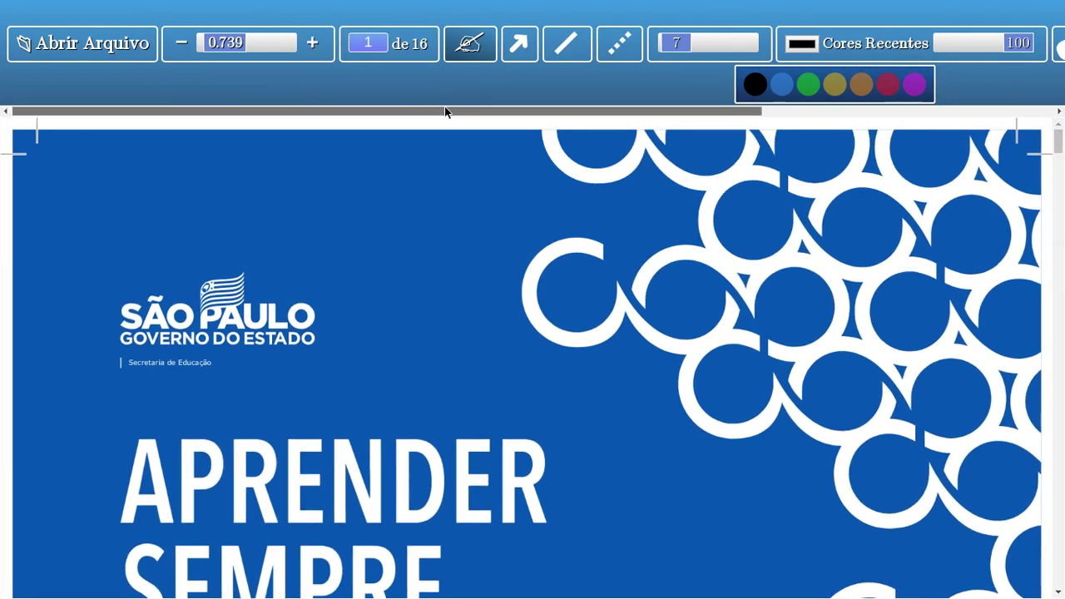
# Go to page 2 of the document with the page navigator
pyautogui.moveTo(445, 112); pyautogui.dragTo(480, 108)
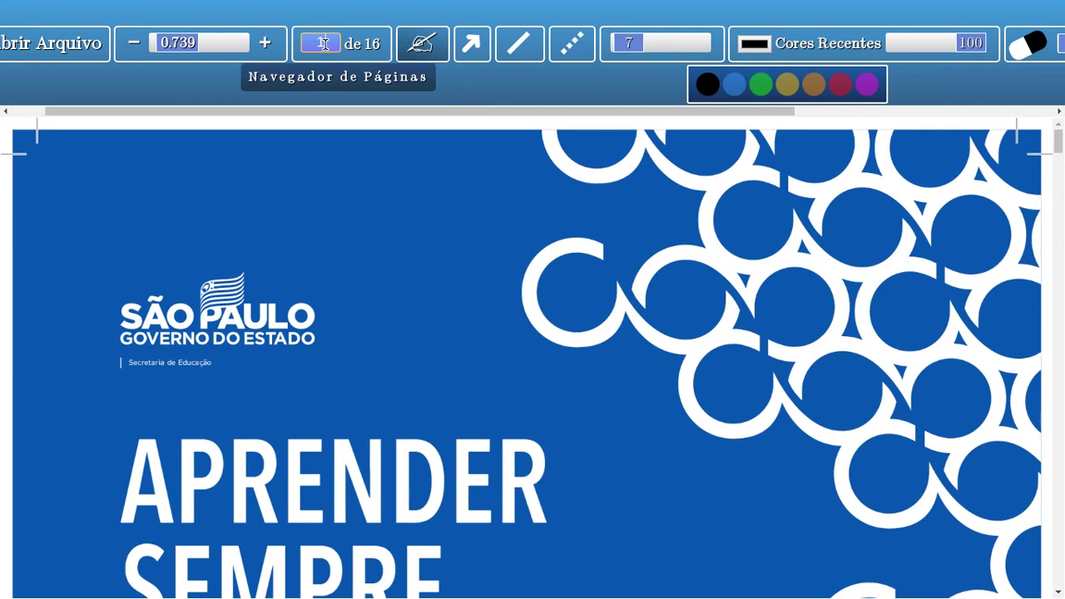
pyautogui.write('2')
pyautogui.press('Return')
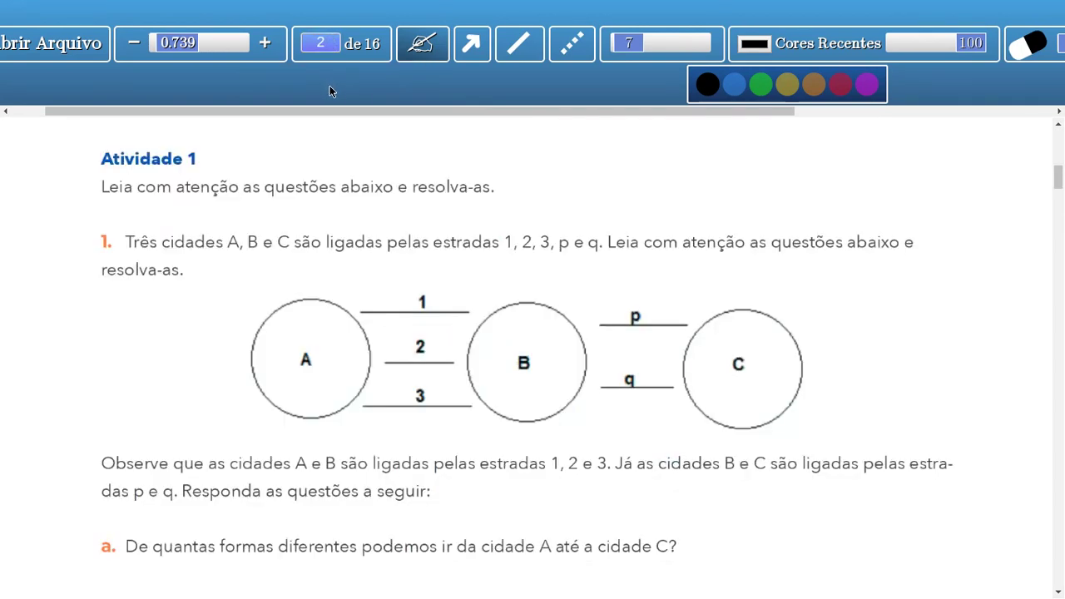